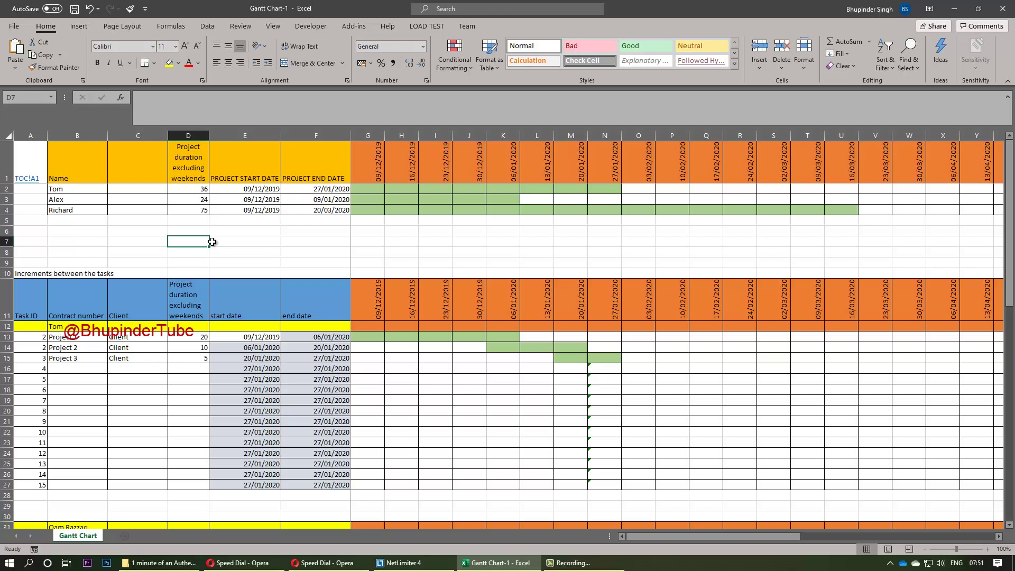
Step: Enter the formula =IF(A13=1,"Good","bad") in cell D7
{"action": "type", "text": "="}
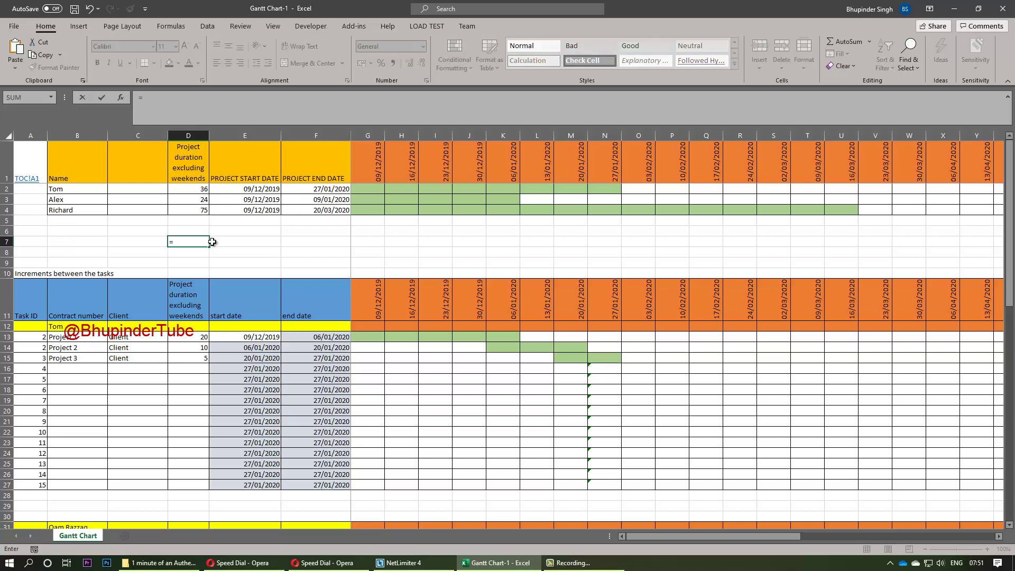
{"action": "type", "text": "if"}
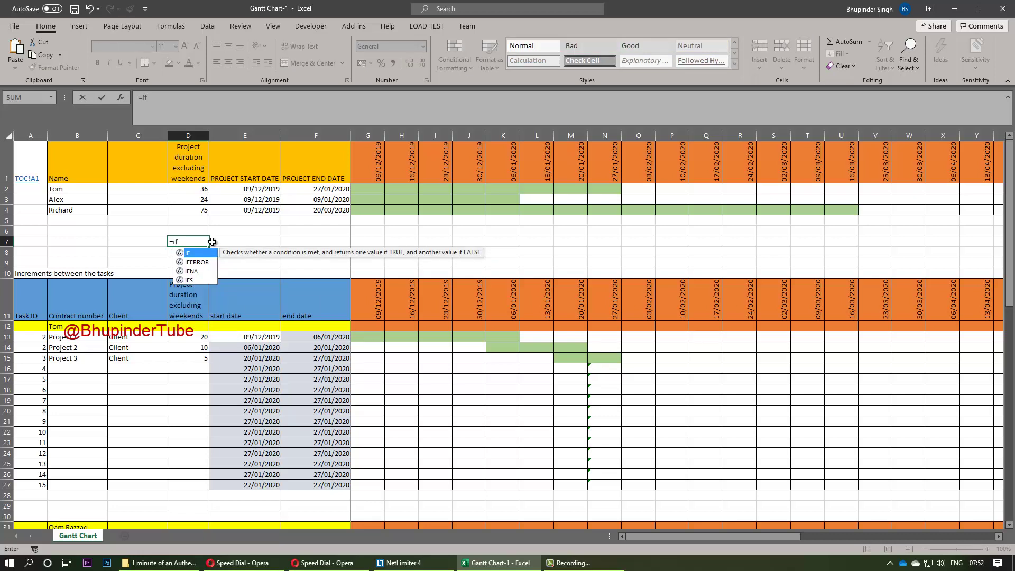
{"action": "key", "text": "Tab"}
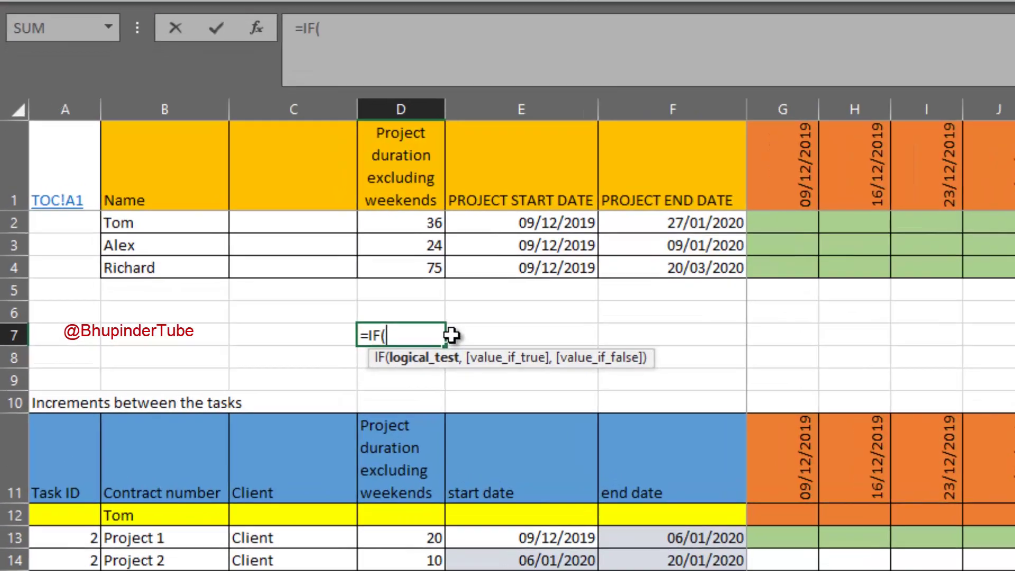
{"action": "left_click", "coordinate": [93, 541]}
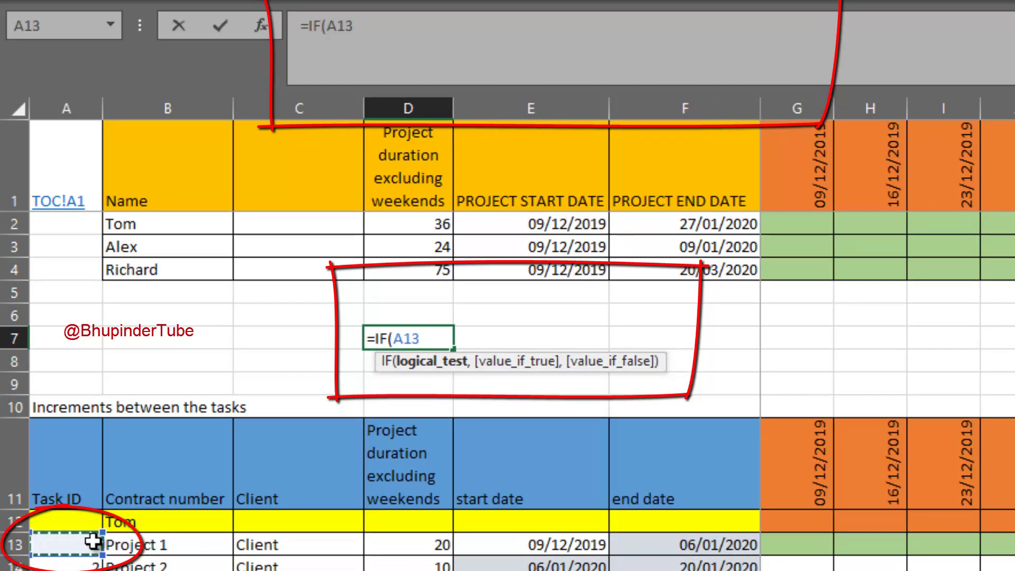
{"action": "type", "text": "="}
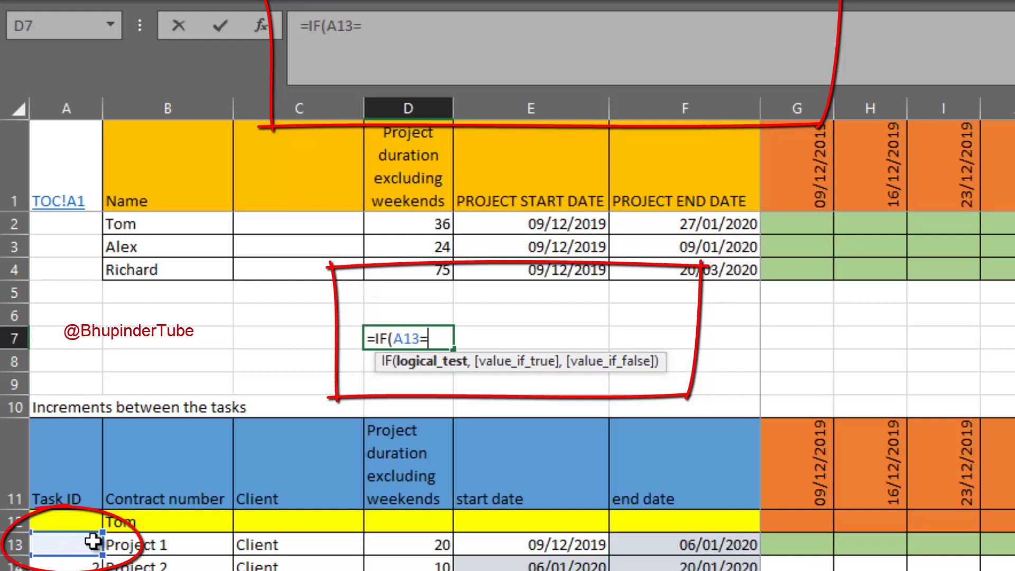
{"action": "type", "text": "1"}
{"action": "type", "text": ","}
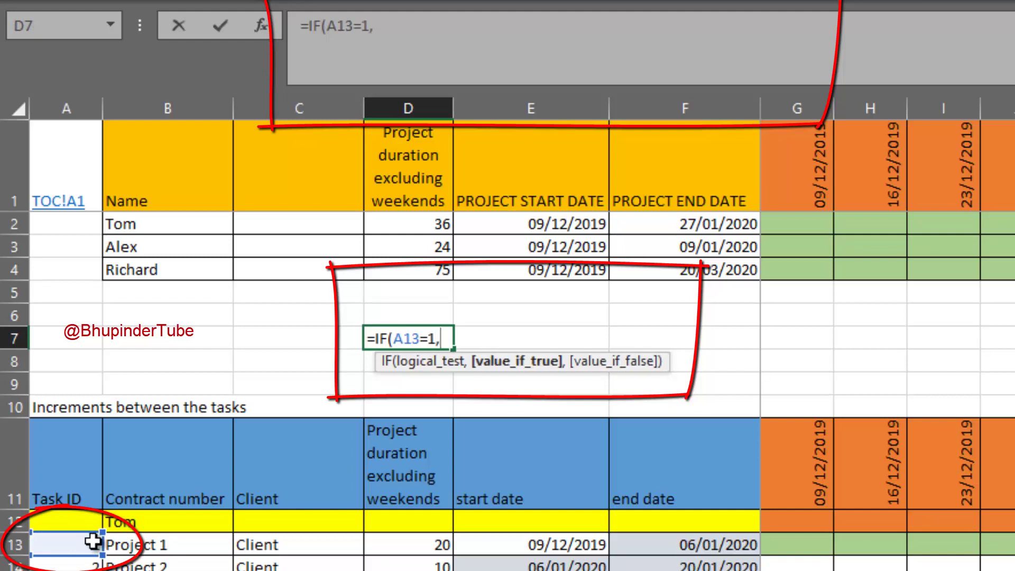
{"action": "type", "text": "\"Good\",\""}
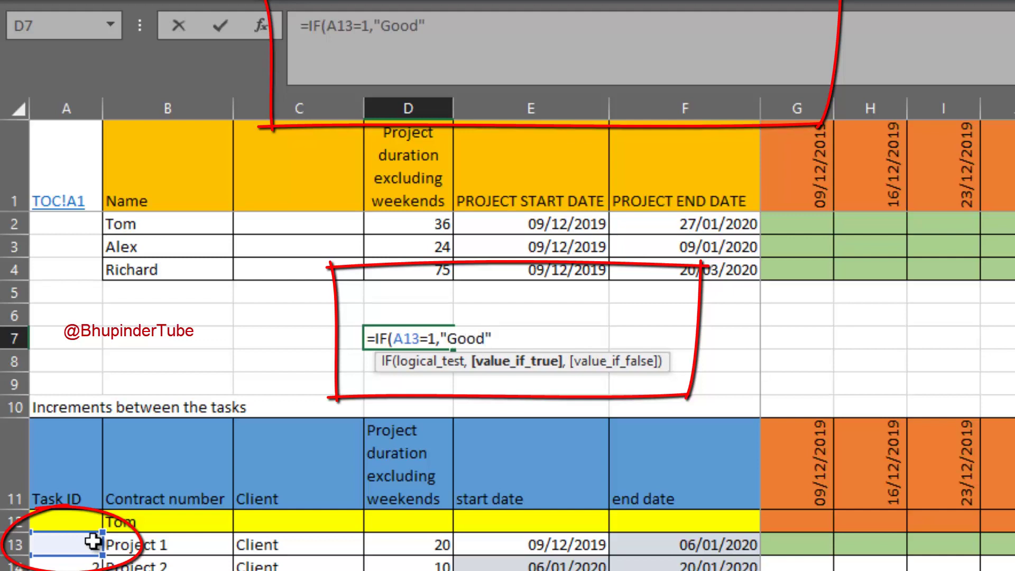
{"action": "type", "text": "b"}
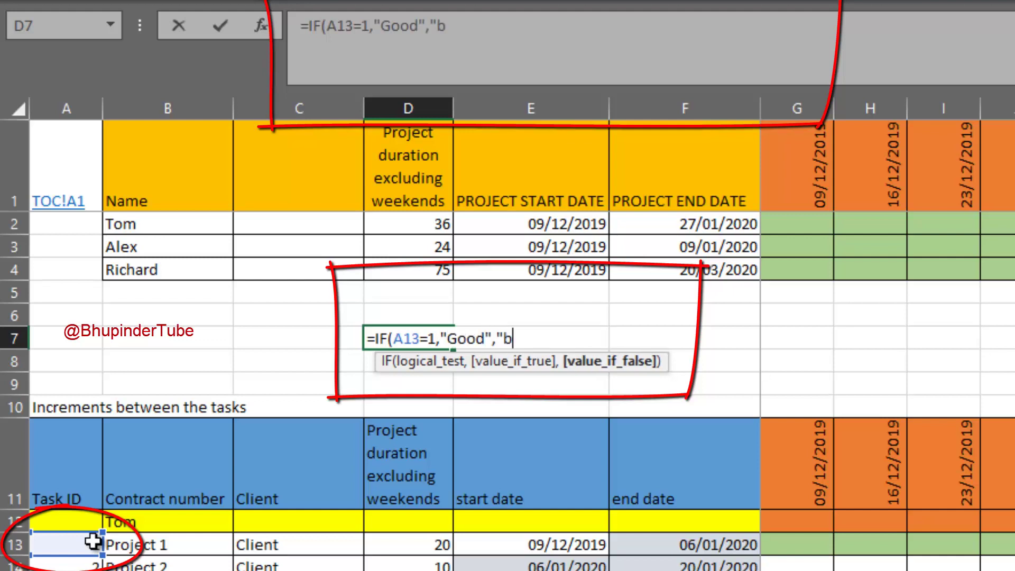
{"action": "type", "text": "ad\")"}
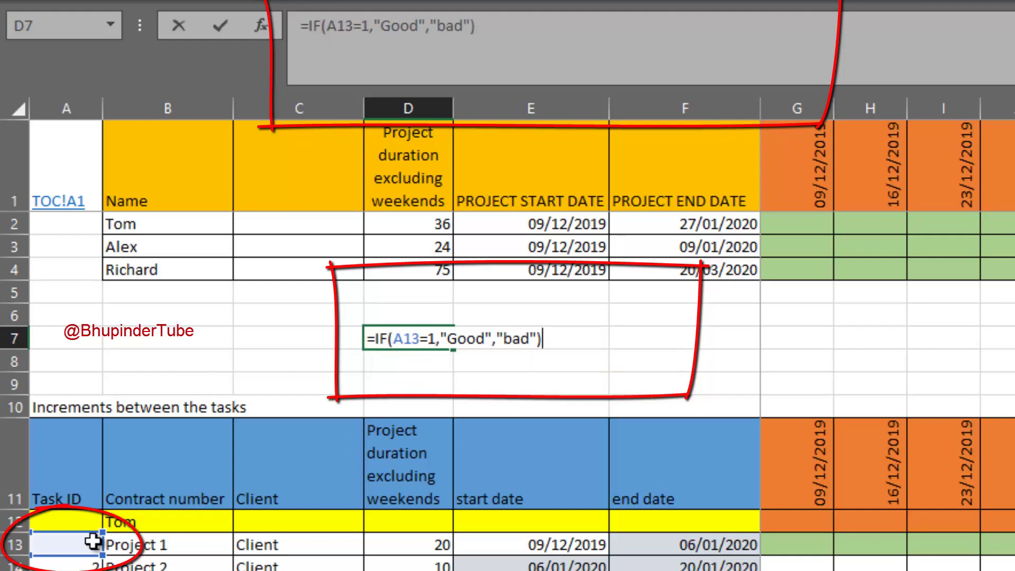
{"action": "key", "text": "Return"}
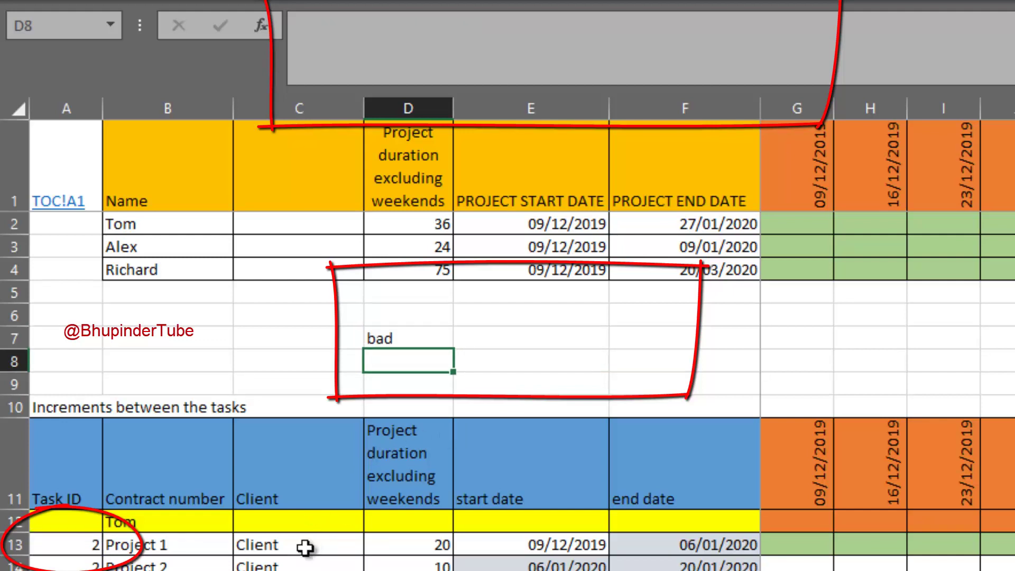
Step: Set the Task ID of Project 1 in cell A13 to 1
{"action": "left_click", "coordinate": [82, 546]}
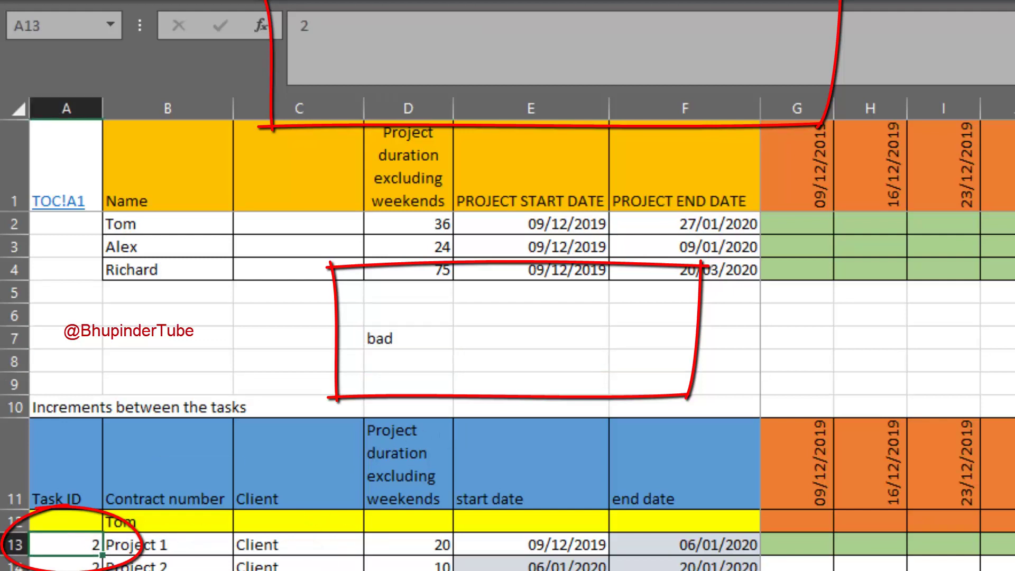
{"action": "type", "text": "1"}
{"action": "key", "text": "Return"}
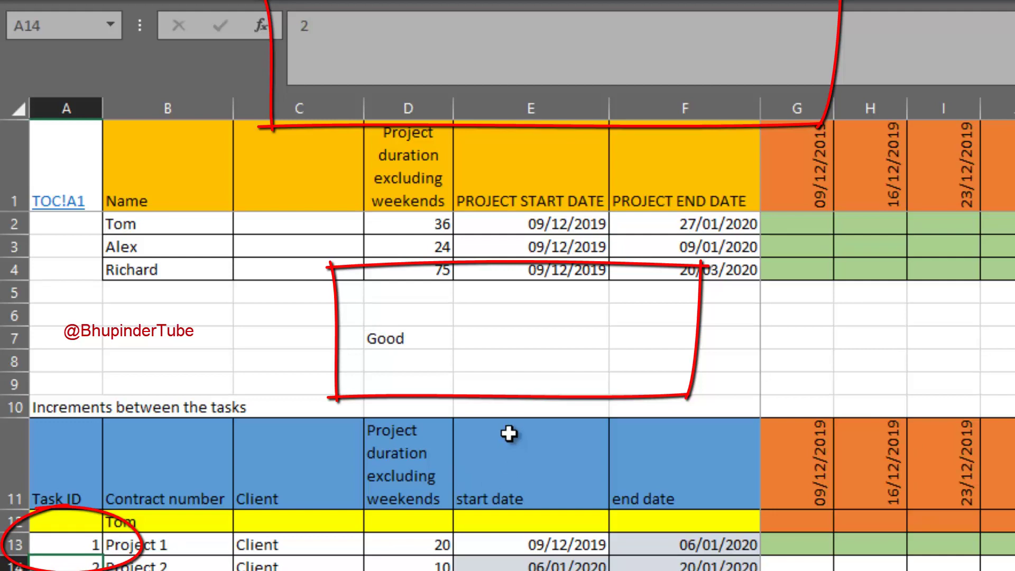
Step: Replace the formula in D7 with the start of a new IF that returns "Good" when A13=1, leaving its false argument open
{"action": "left_click", "coordinate": [380, 340]}
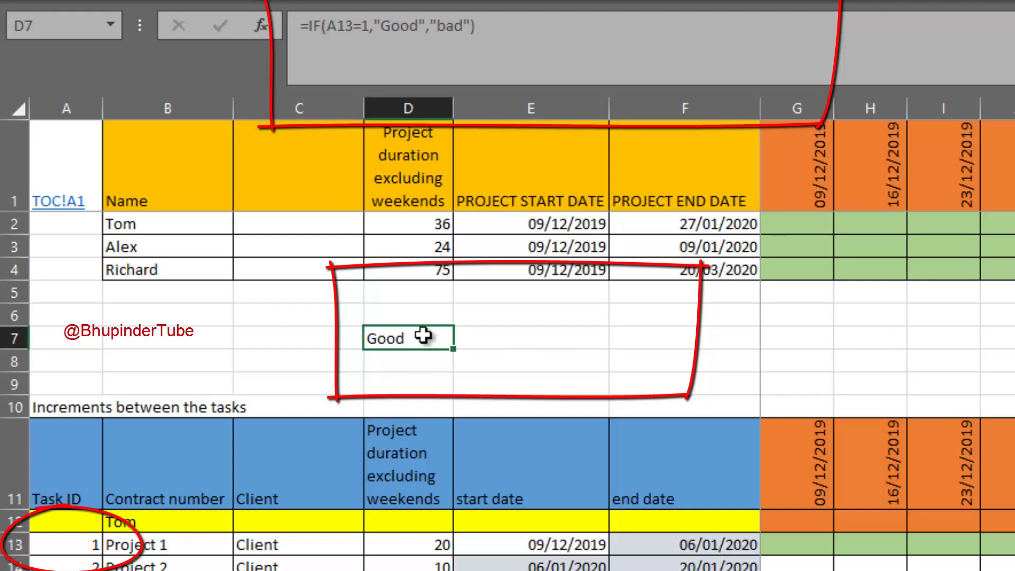
{"action": "type", "text": "="}
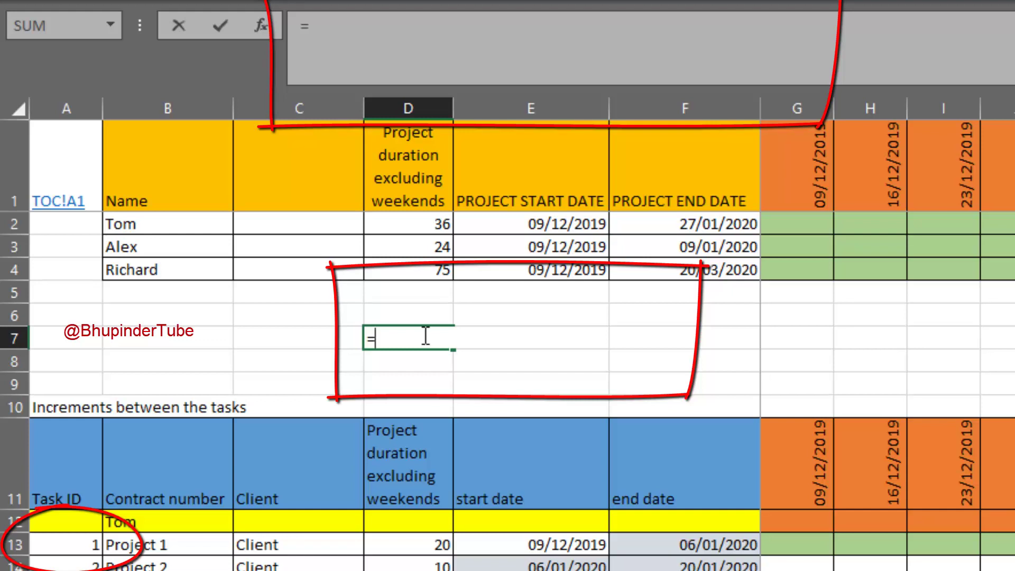
{"action": "type", "text": "if"}
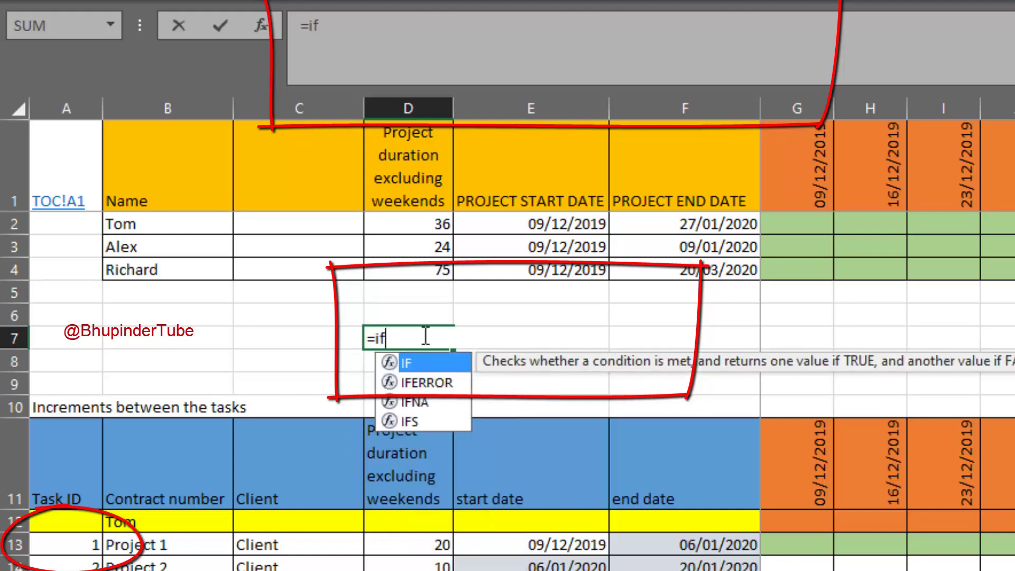
{"action": "key", "text": "Tab"}
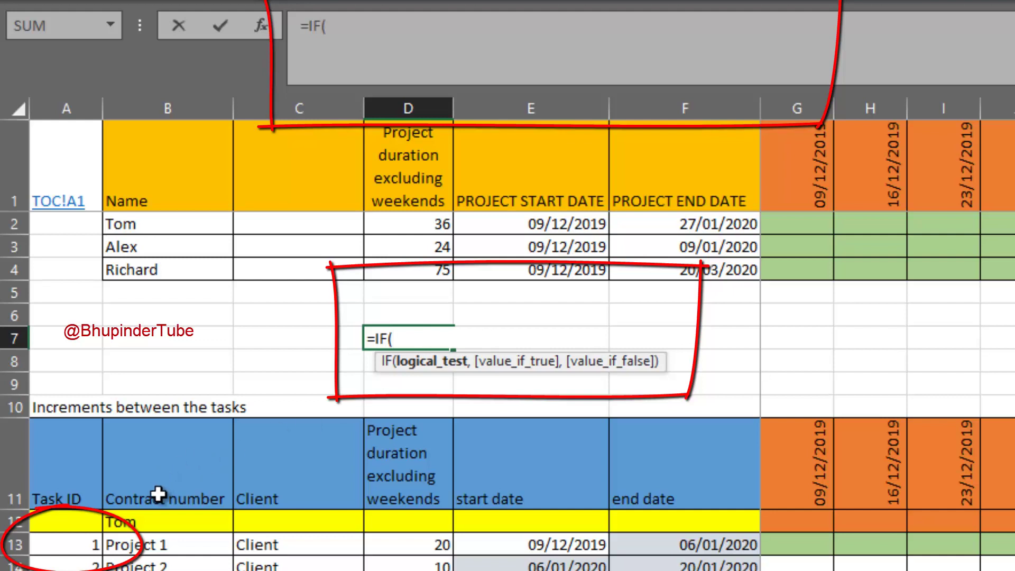
{"action": "left_click", "coordinate": [87, 544]}
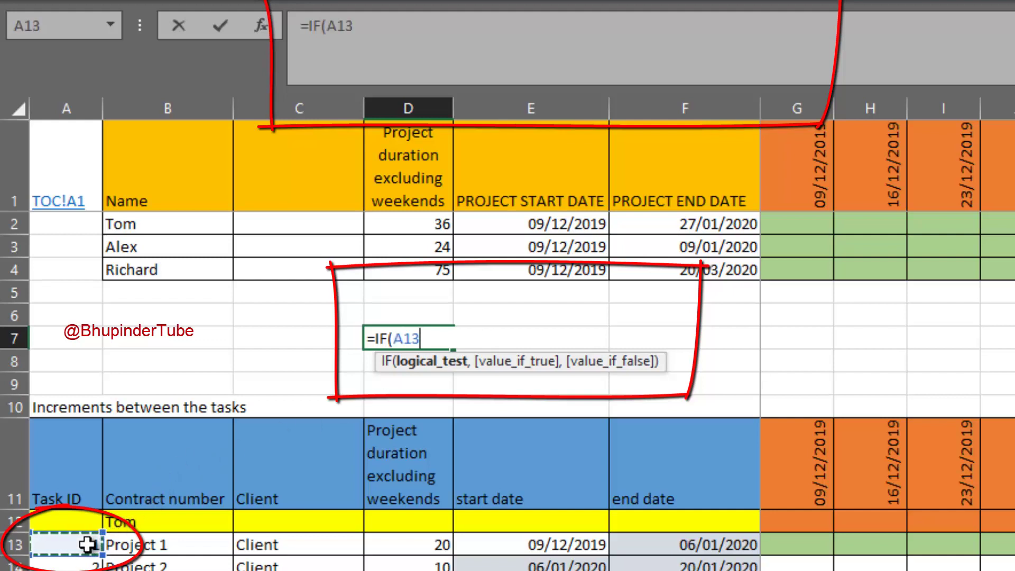
{"action": "type", "text": "="}
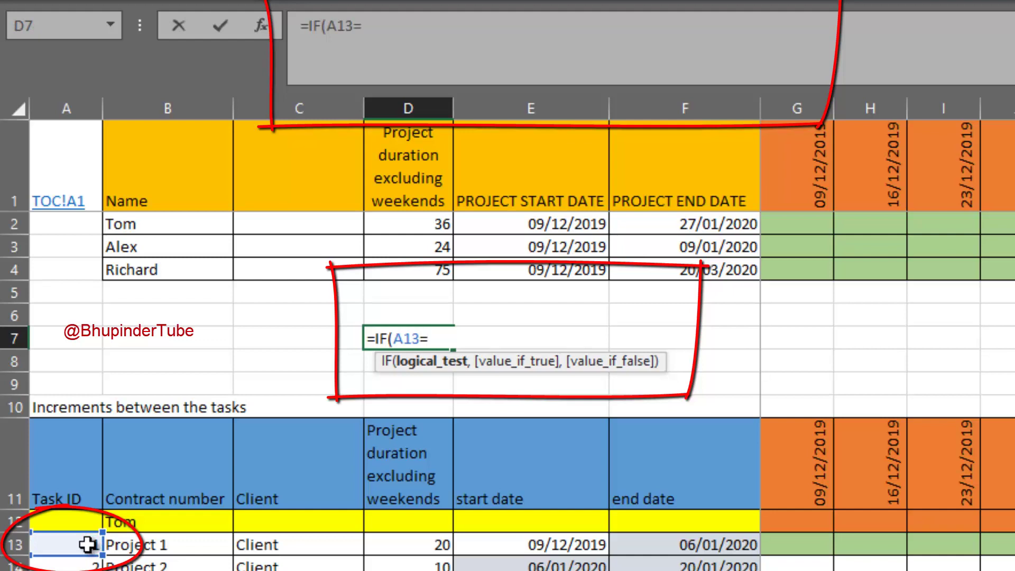
{"action": "type", "text": "1,\"Go"}
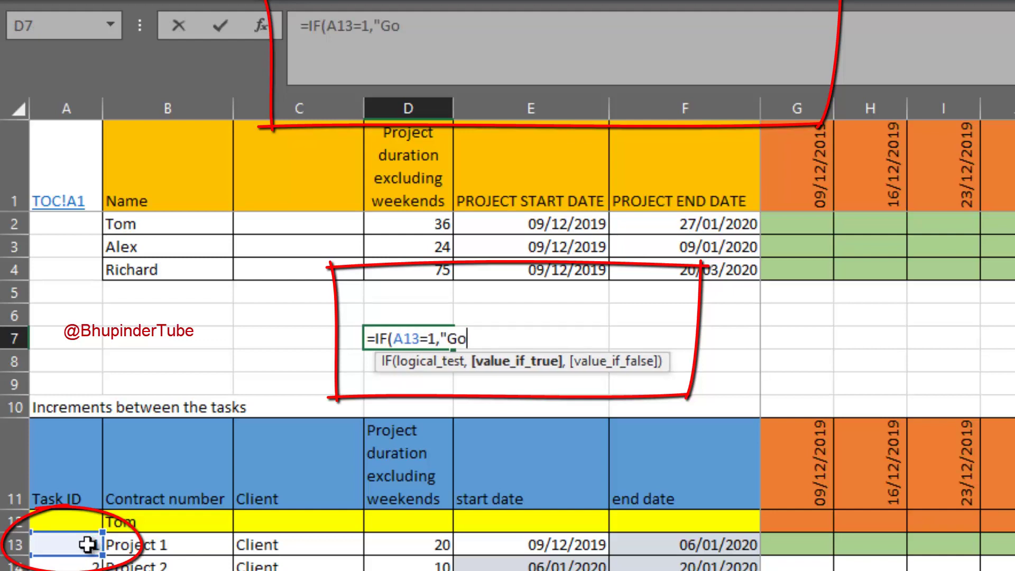
{"action": "type", "text": "od\","}
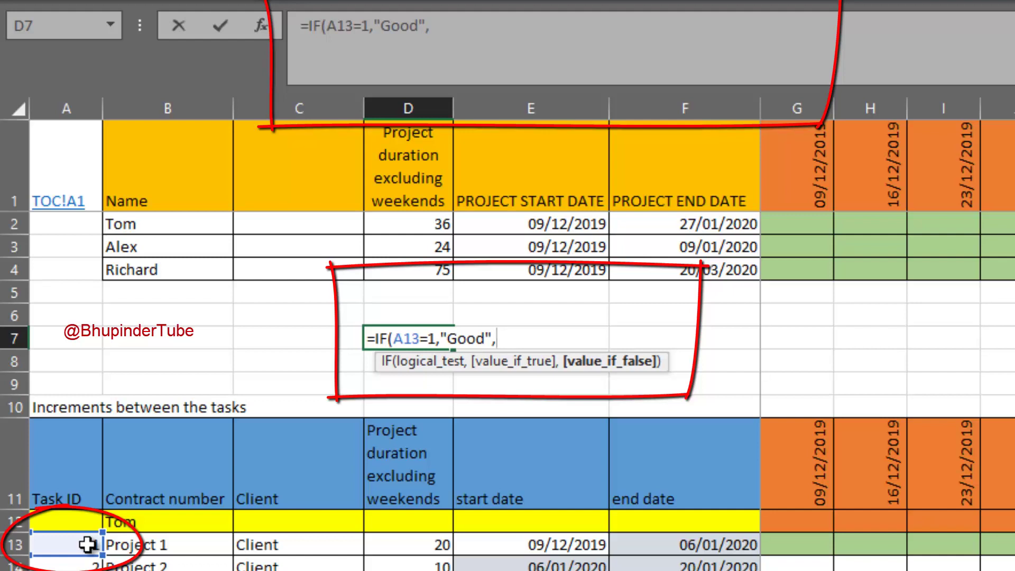
Step: Nest a second IF as the false argument of the D7 formula, returning "Excellent" when A13=2
{"action": "type", "text": "IF("}
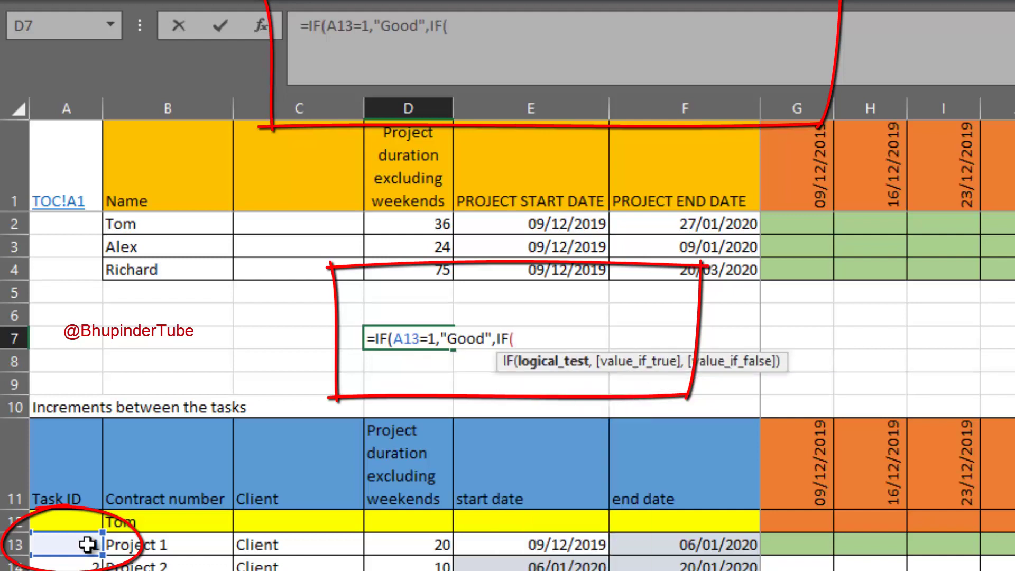
{"action": "type", "text": "A13"}
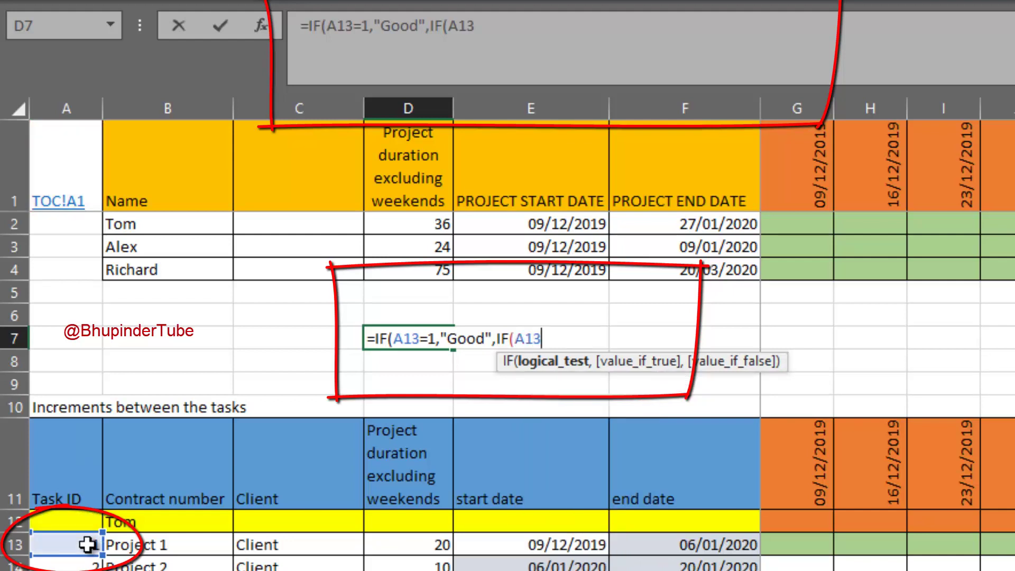
{"action": "type", "text": "=2,"}
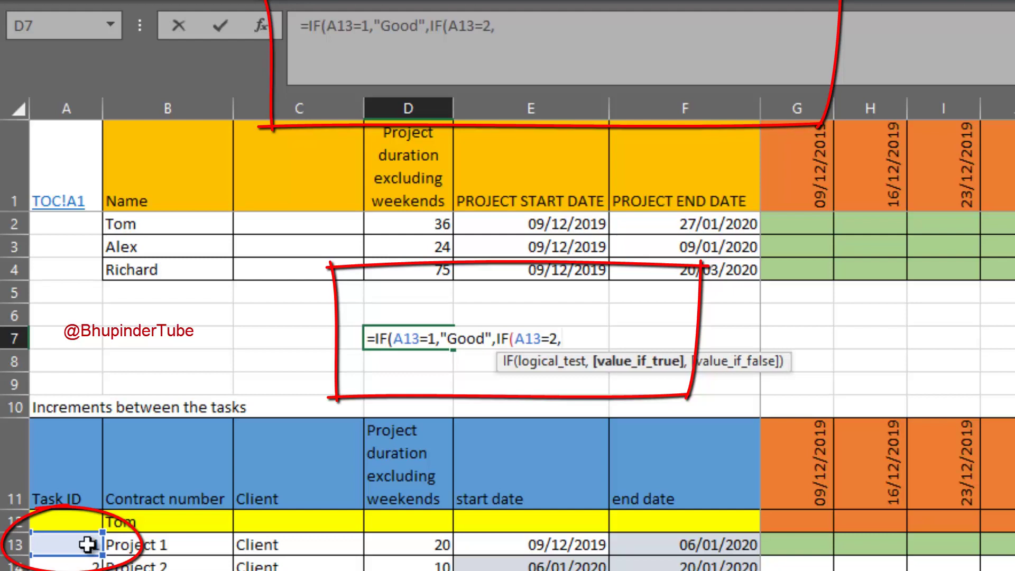
{"action": "type", "text": "\"Exce"}
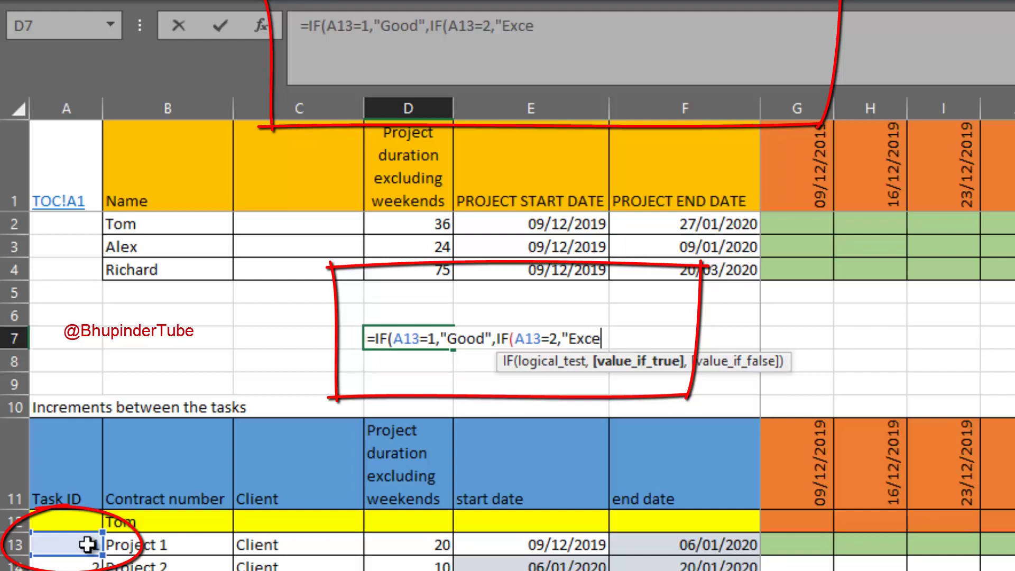
{"action": "type", "text": "llent\","}
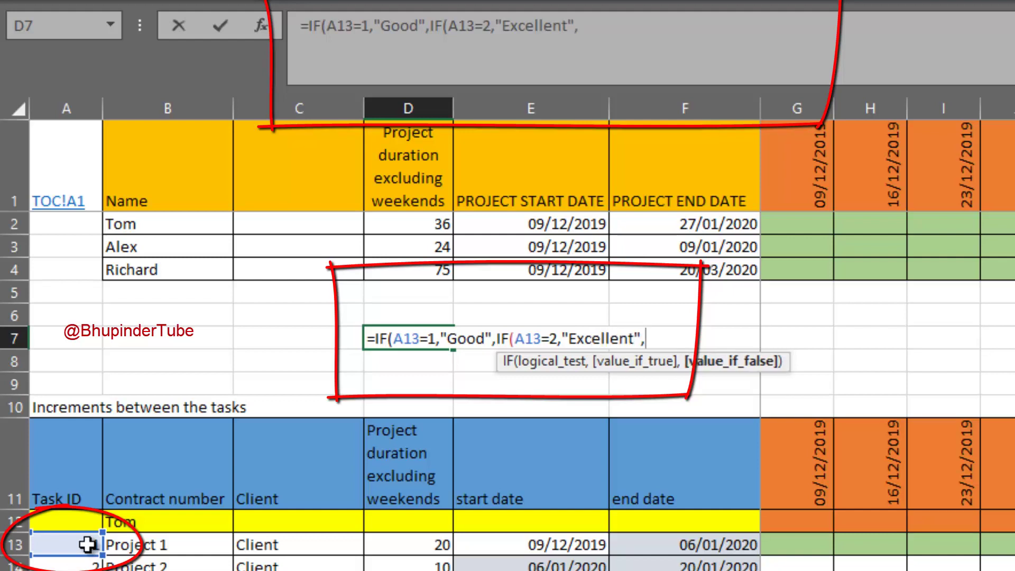
Step: Nest a third IF as the false argument of the second IF in D7, returning "Fantastic" when A13=3
{"action": "type", "text": "IF("}
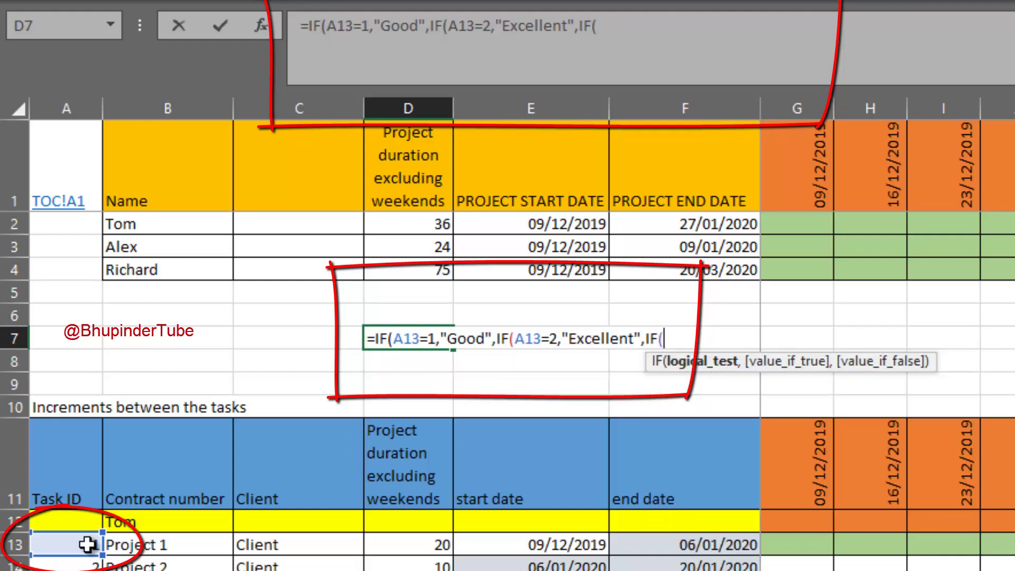
{"action": "type", "text": "A13"}
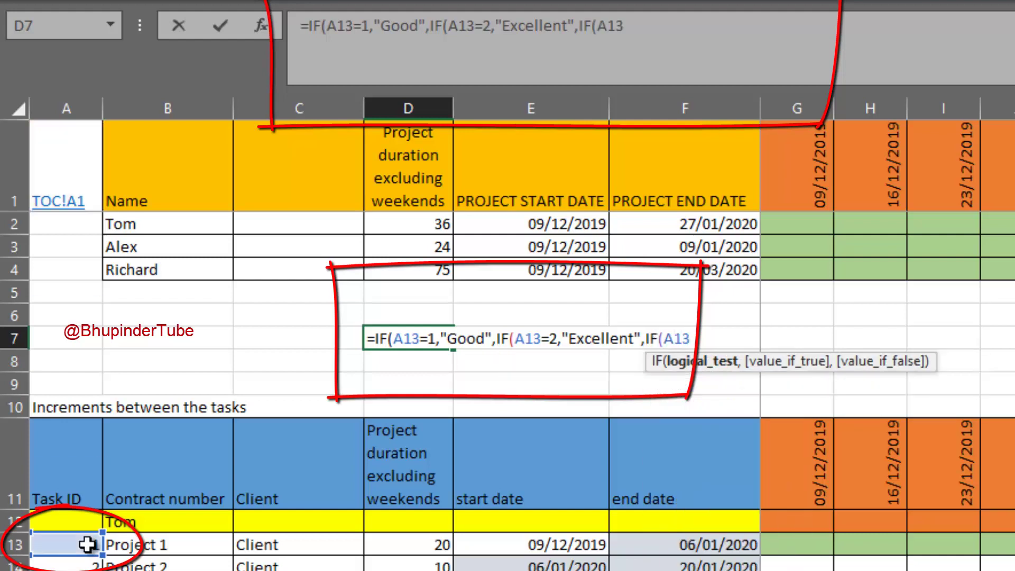
{"action": "type", "text": "=3,"}
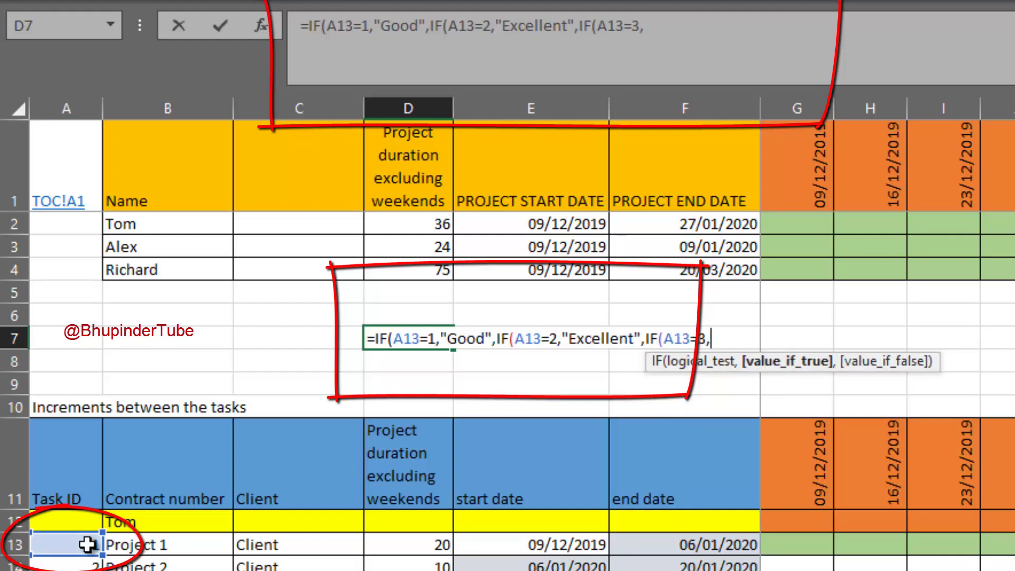
{"action": "type", "text": "\"Fanta"}
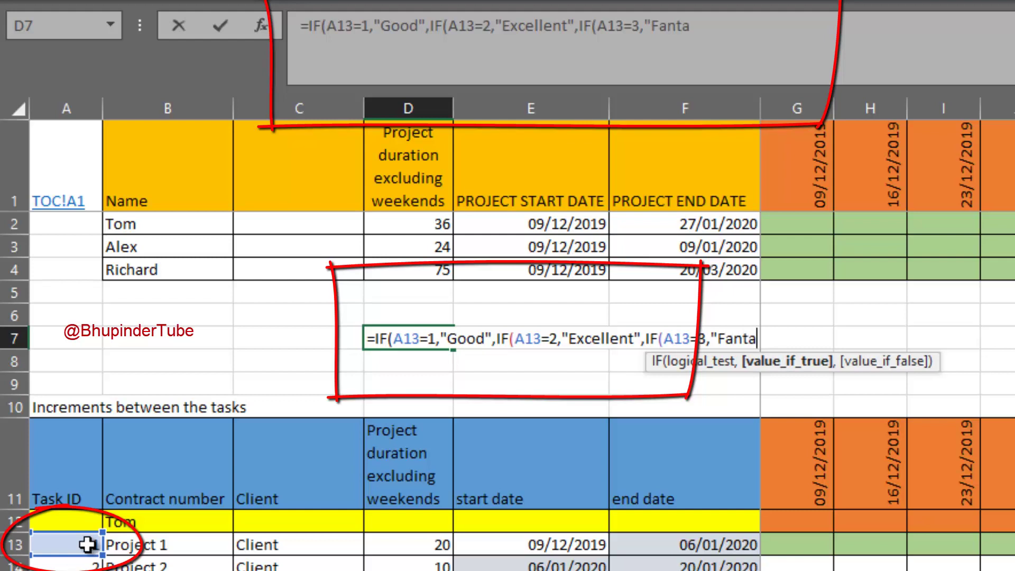
{"action": "type", "text": "stic\""}
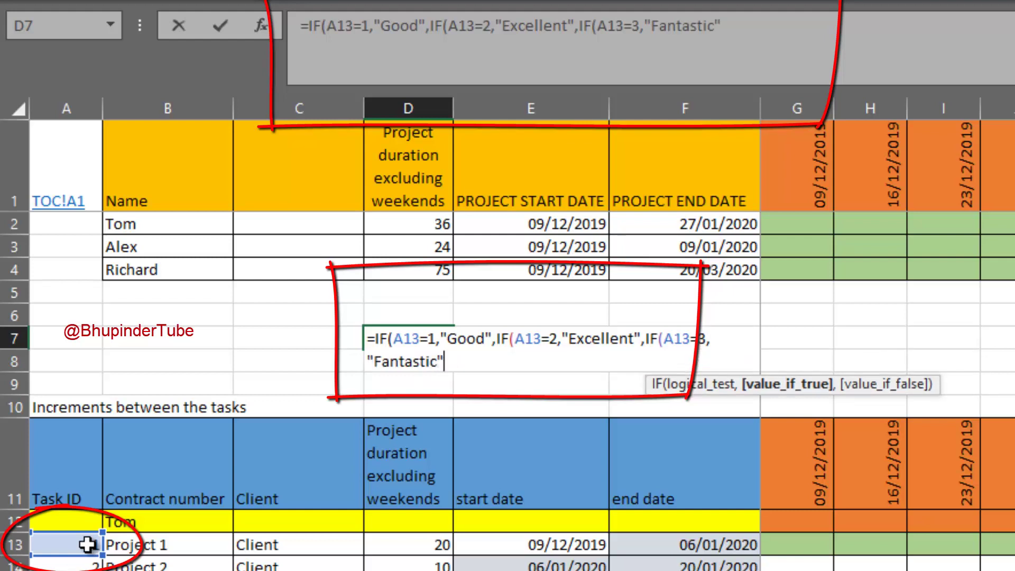
{"action": "type", "text": ","}
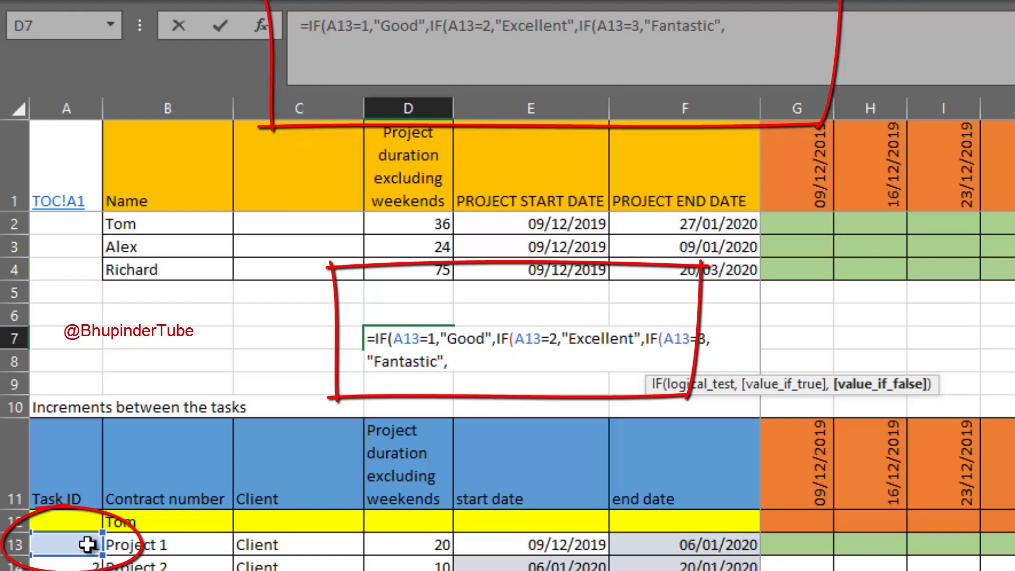
Step: Finish the D7 formula with "Bad" as the last false argument, close all three IF functions and commit it
{"action": "type", "text": "\"Bad\""}
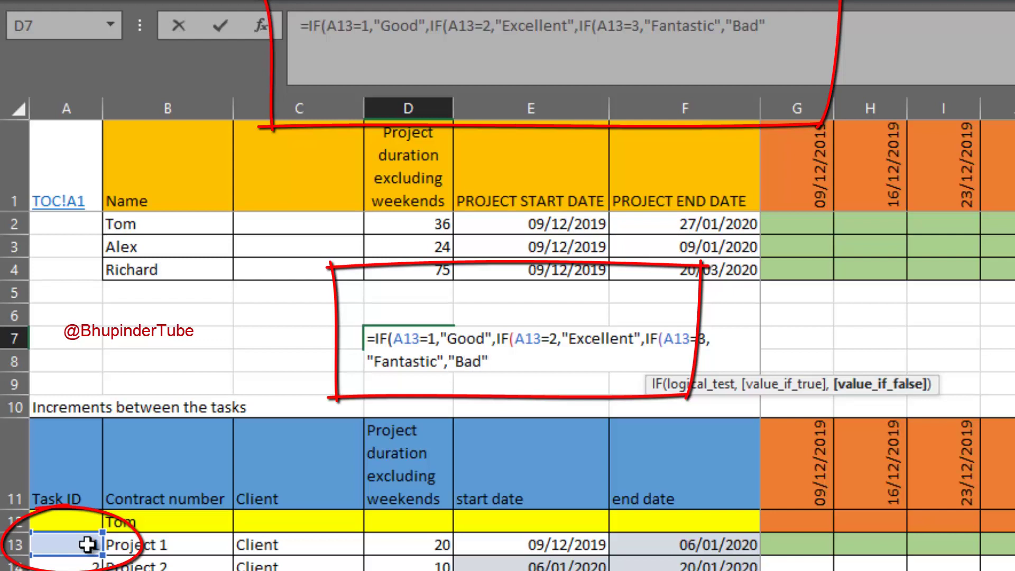
{"action": "type", "text": ")"}
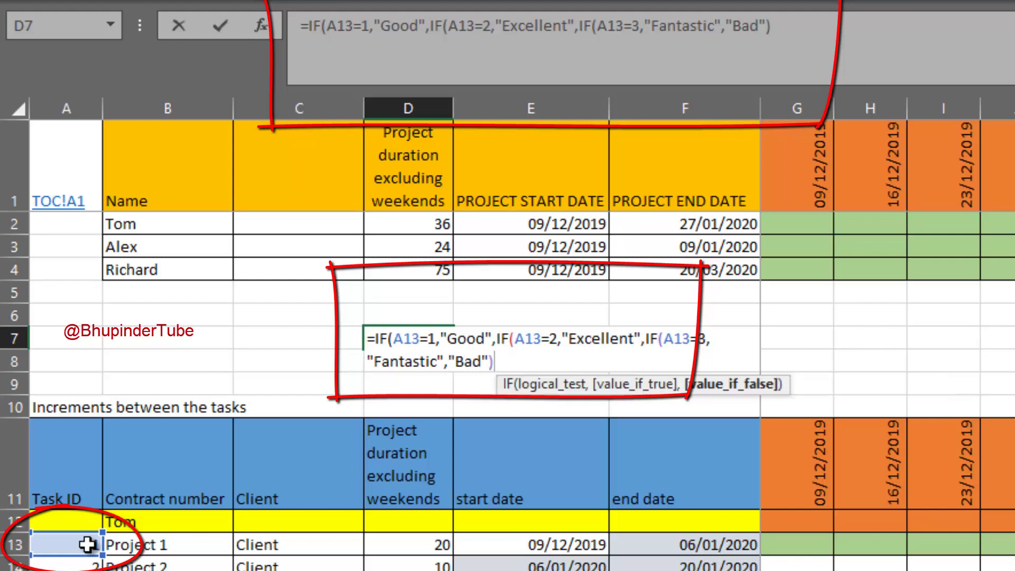
{"action": "type", "text": ")"}
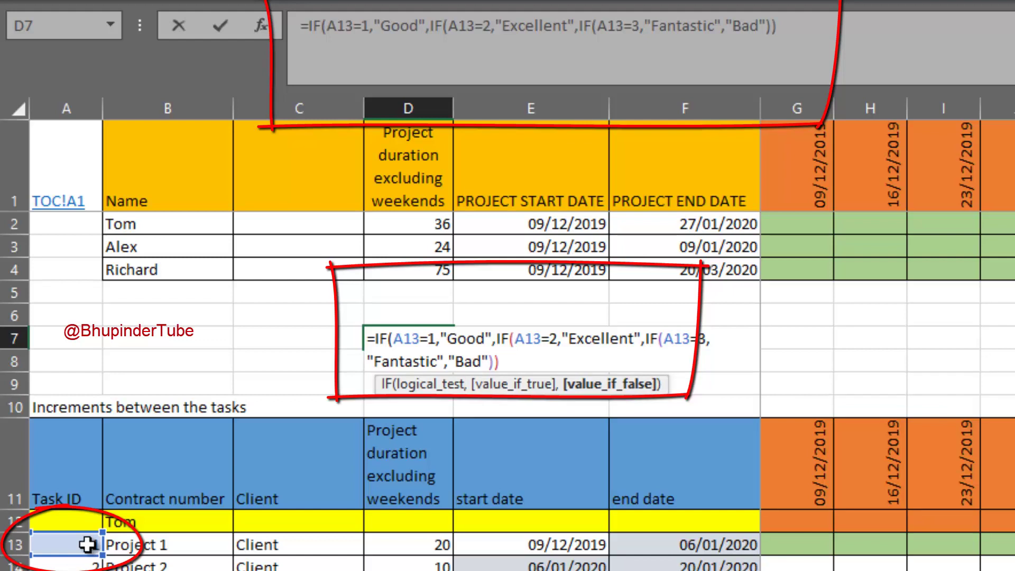
{"action": "type", "text": ")"}
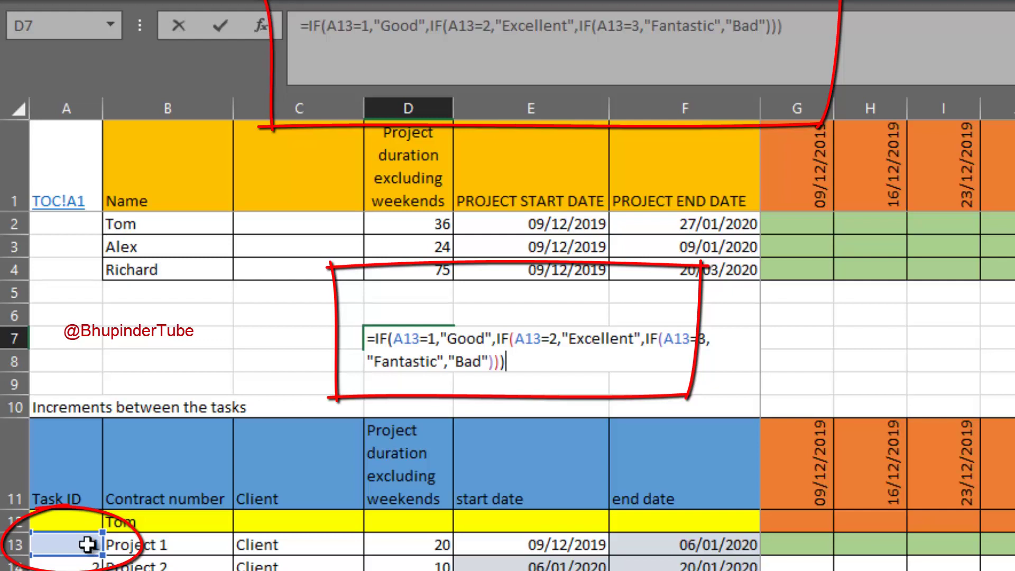
{"action": "key", "text": "Return"}
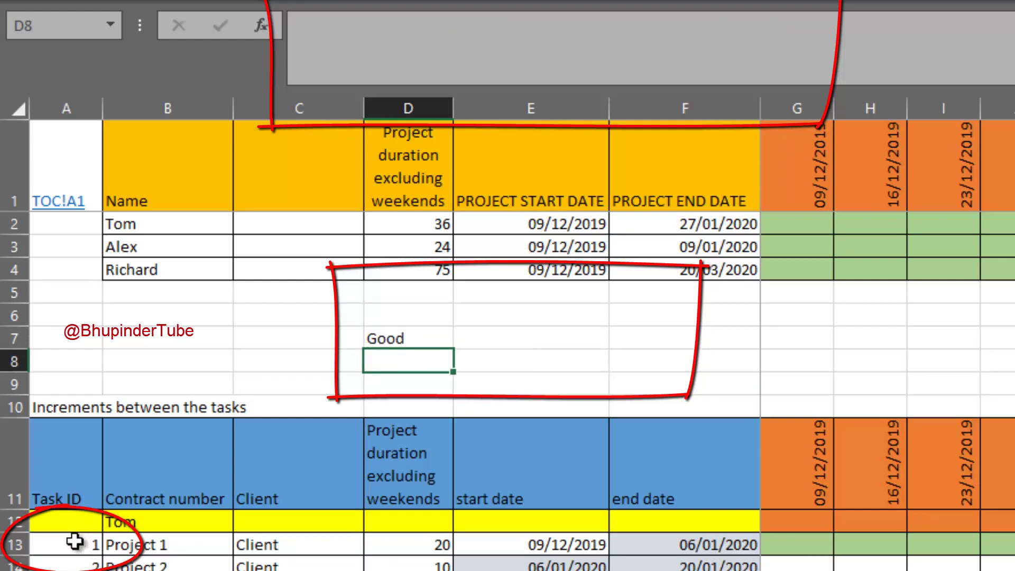
Step: Set the Task ID of Project 1 in cell A13 to 2 to test the nested formula
{"action": "left_click", "coordinate": [79, 547]}
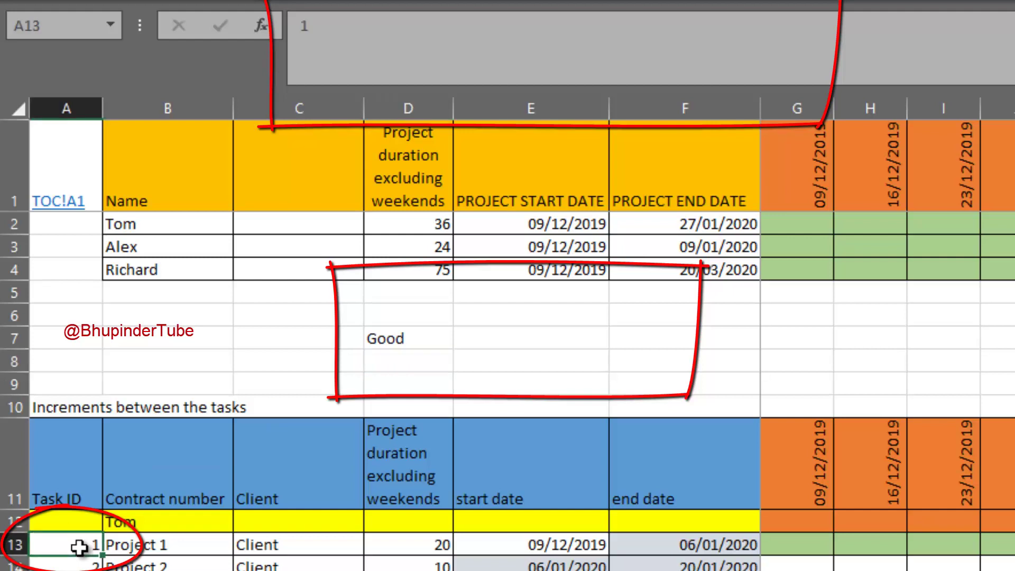
{"action": "double_click", "coordinate": [80, 548]}
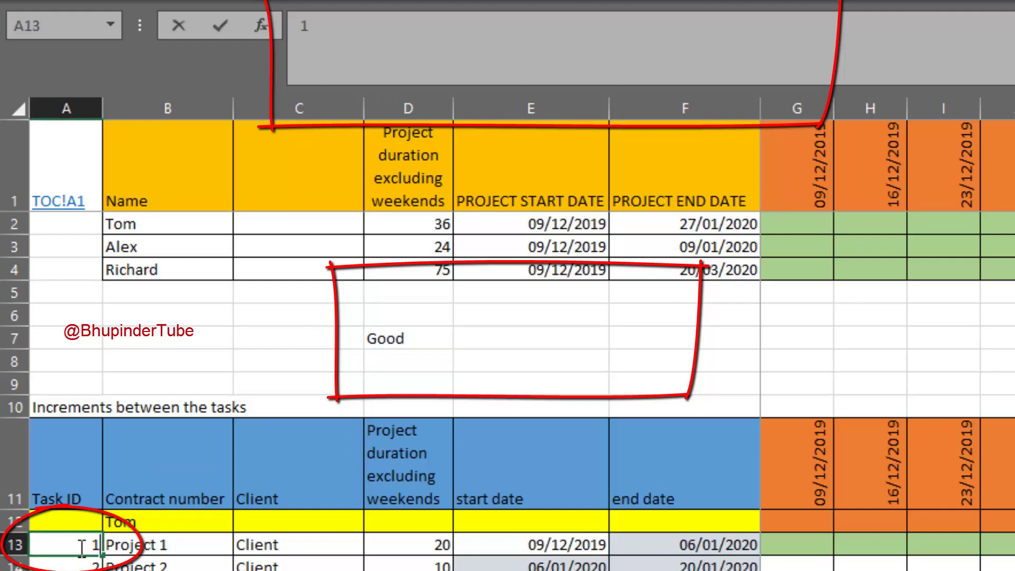
{"action": "key", "text": "BackSpace"}
{"action": "type", "text": "2"}
{"action": "key", "text": "Return"}
Step: Test the D7 formula with two more Task IDs in cell A13, first 3 and after that 4
{"action": "left_click", "coordinate": [79, 548]}
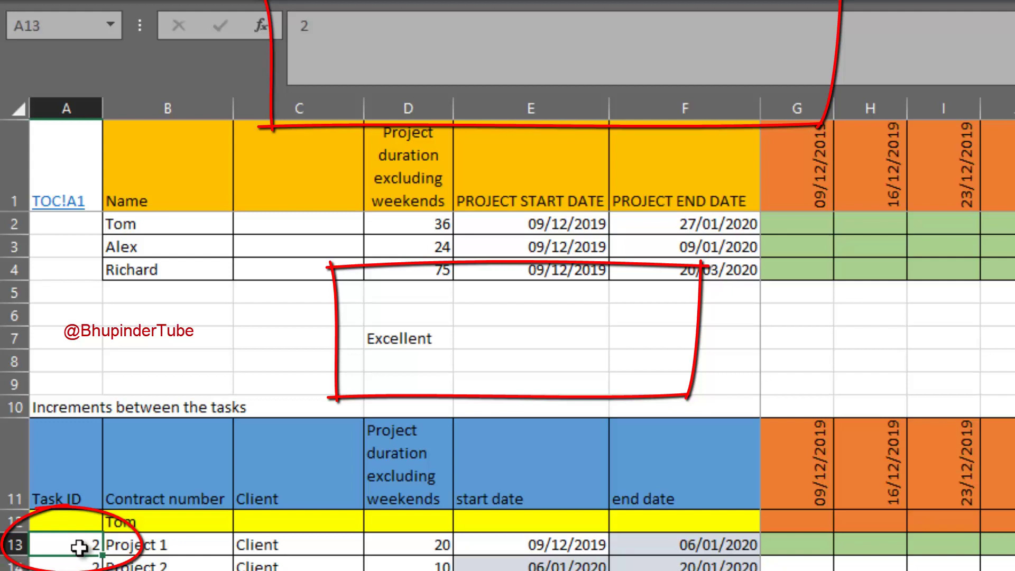
{"action": "type", "text": "3"}
{"action": "key", "text": "Return"}
{"action": "left_click", "coordinate": [79, 548]}
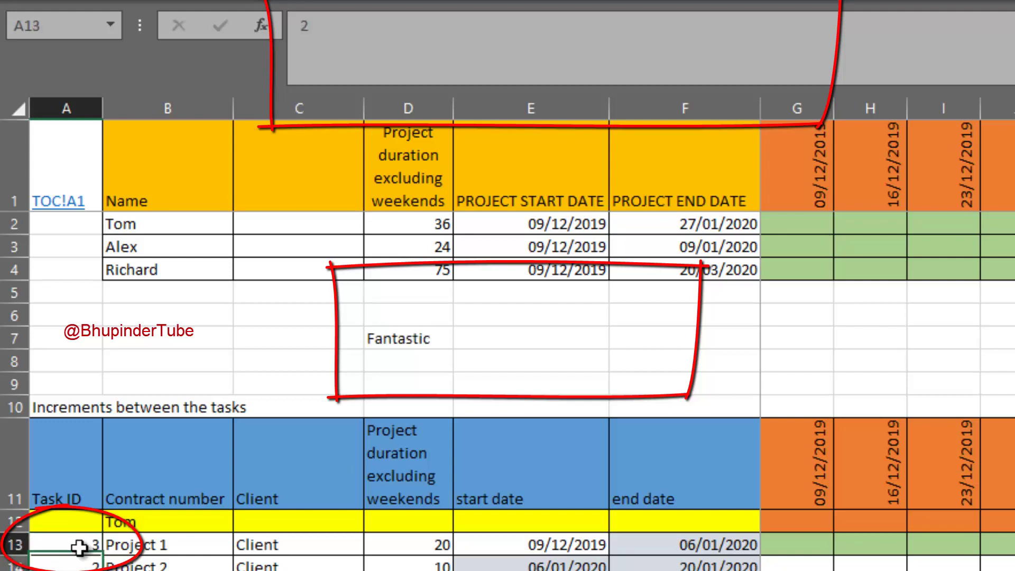
{"action": "type", "text": "4"}
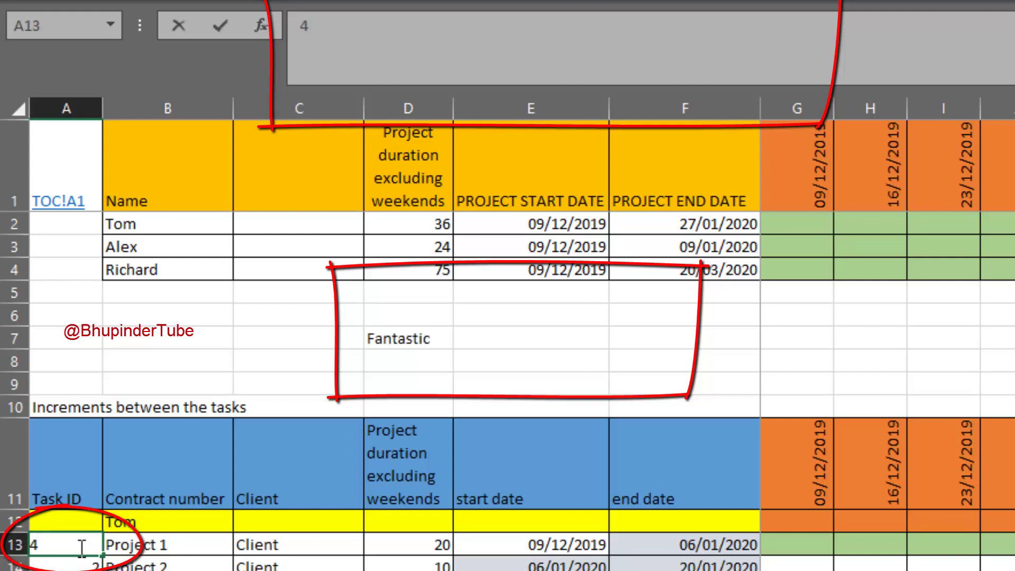
{"action": "key", "text": "Return"}
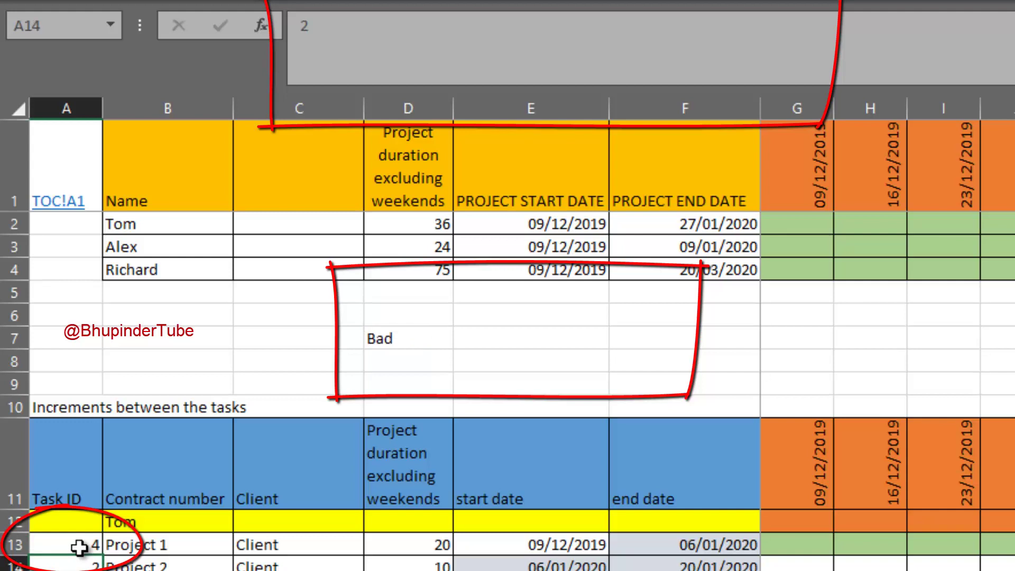
Step: Clear cell A13 to test the formula with a blank Task ID, and enter 1 in the same cell
{"action": "left_click", "coordinate": [79, 548]}
{"action": "key", "text": "Delete"}
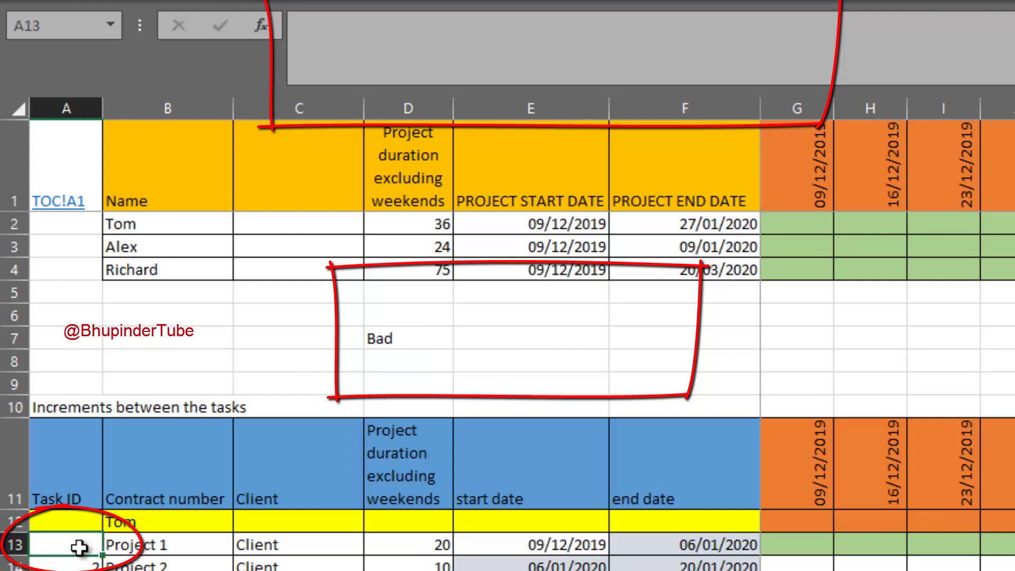
{"action": "key", "text": "Return"}
{"action": "left_click", "coordinate": [79, 547]}
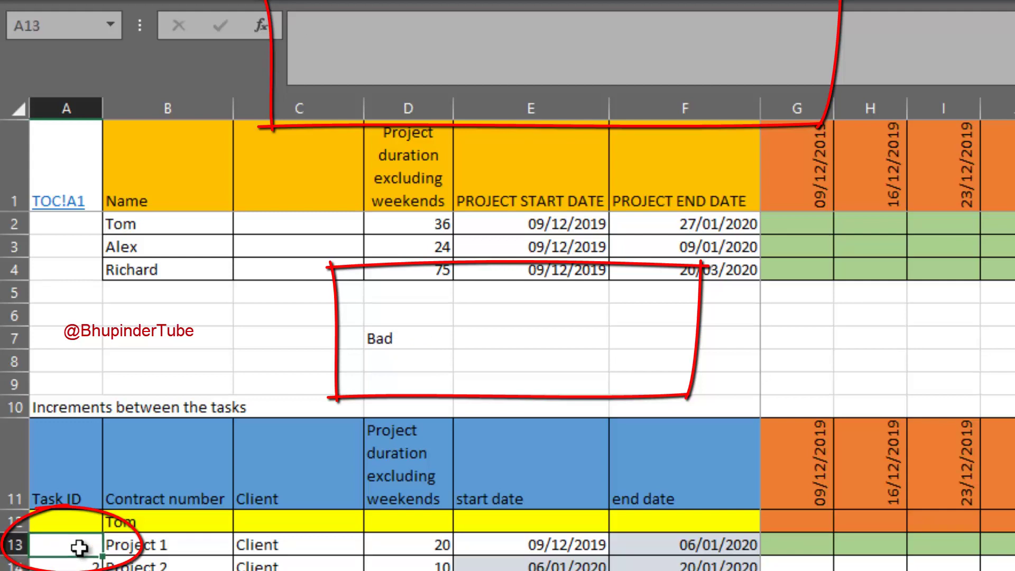
{"action": "type", "text": "1"}
{"action": "key", "text": "Return"}
Step: Empty the Task ID cell A13 of Project 1 once more and set it to 3
{"action": "left_click", "coordinate": [79, 548]}
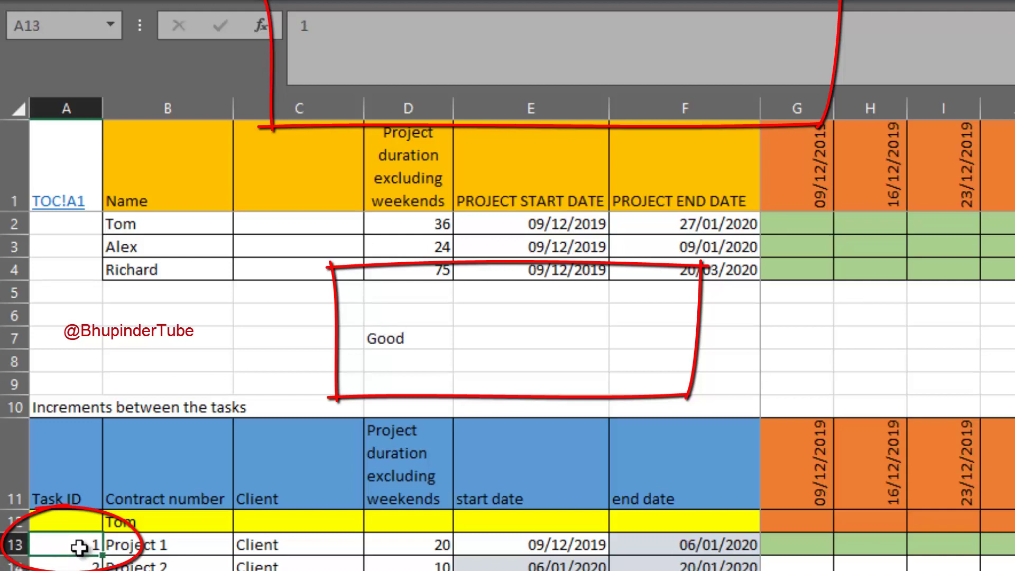
{"action": "key", "text": "Delete"}
{"action": "key", "text": "Return"}
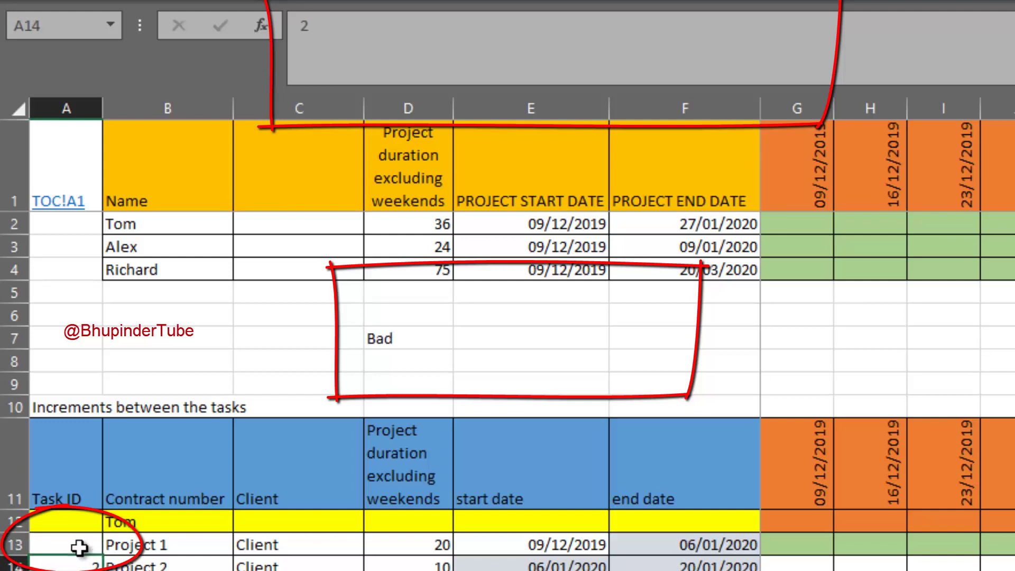
{"action": "left_click", "coordinate": [79, 547]}
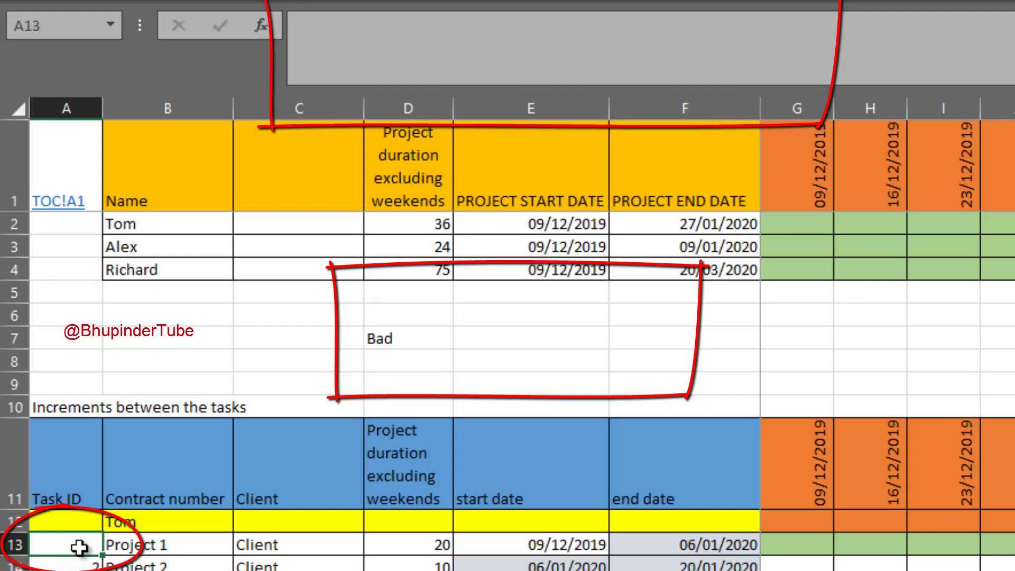
{"action": "type", "text": "3"}
{"action": "key", "text": "Return"}
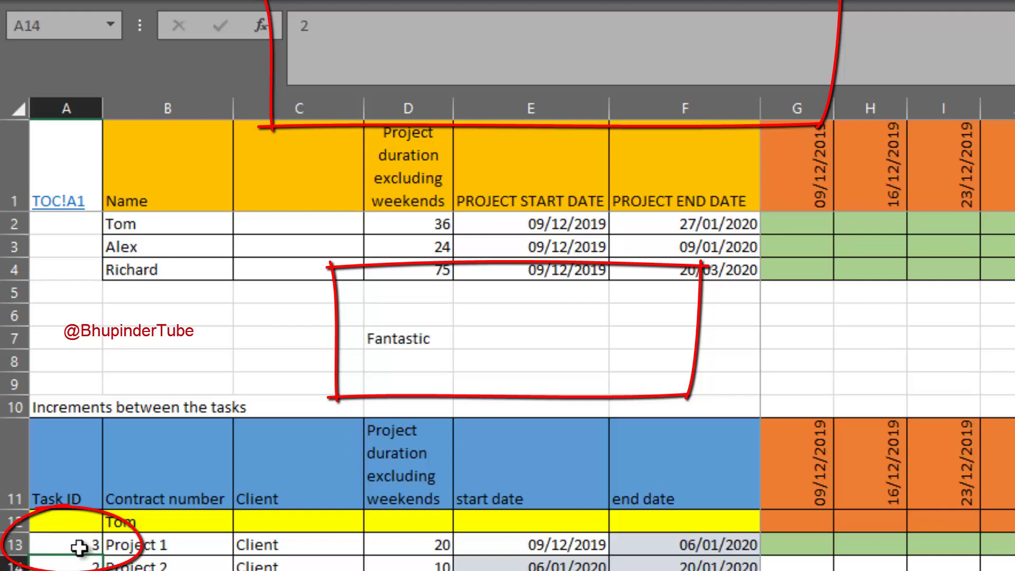